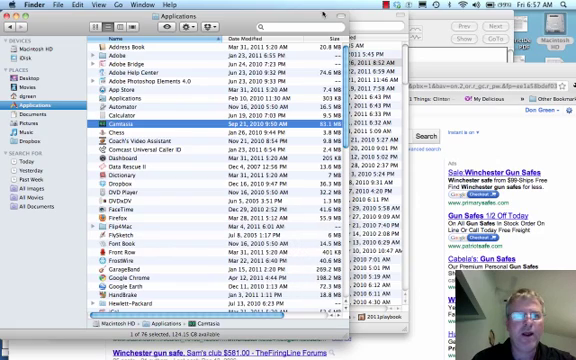
- Close the Football Items folder window and move the Chrome window to the screen top
left_click(5, 16)
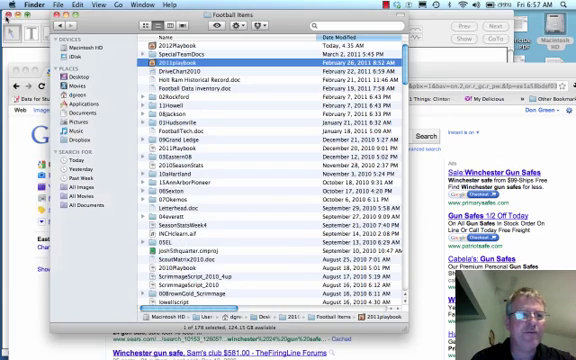
left_click(57, 17)
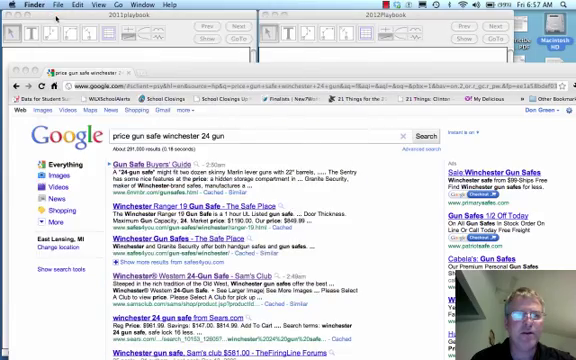
left_click_drag(147, 70, 150, 12)
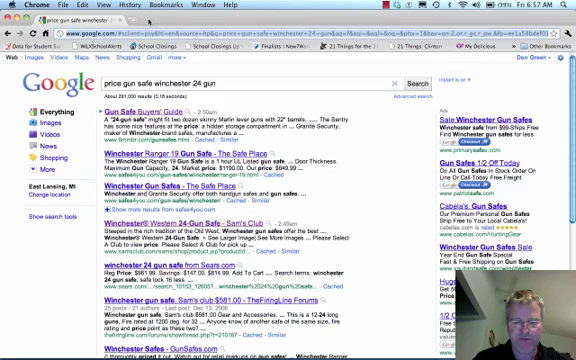
- Go to studyisland.com and submit the school username and password in Member Login
key("super+l")
type("studyis")
key("Return")
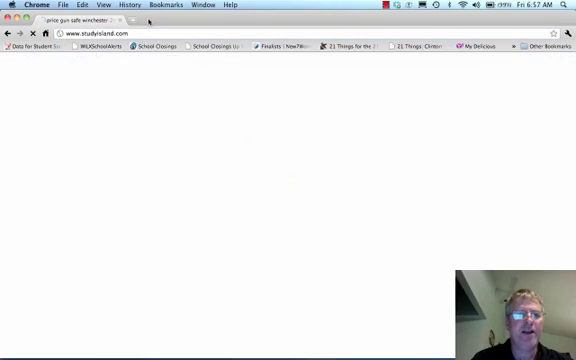
left_click(110, 146)
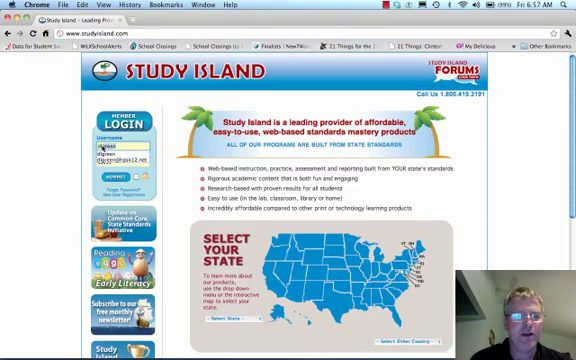
type("mi")
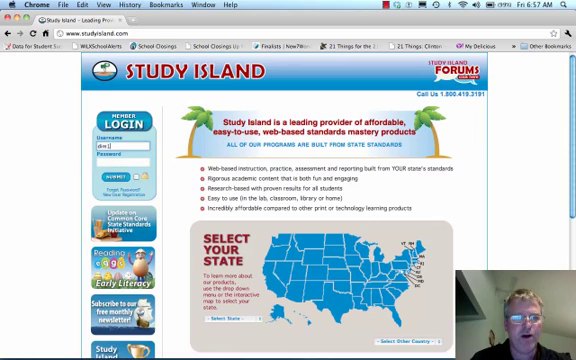
key("Tab")
type("******")
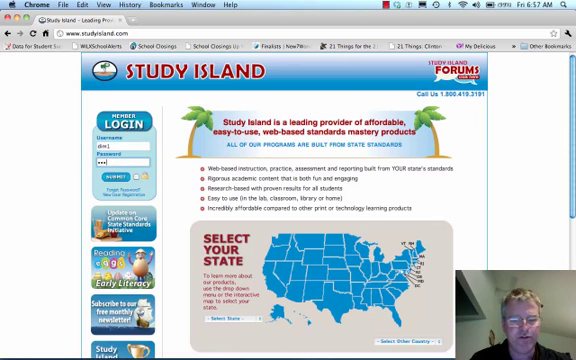
key("Return")
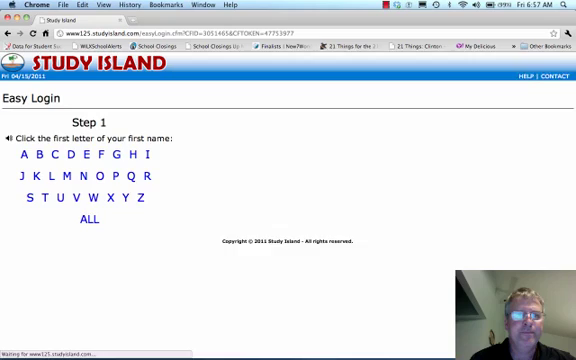
- Choose letter A, pick the first listed student, and continue into that account
left_click(24, 168)
left_click(240, 167)
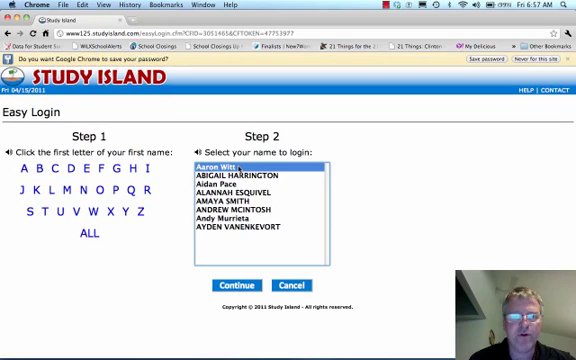
left_click(238, 286)
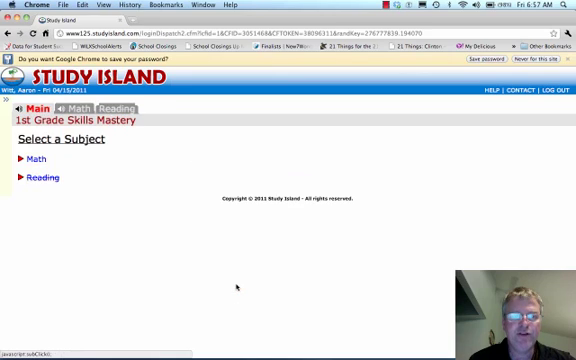
- Enter Math, decline saving the password, and select the Reading & Writing Numbers topic
left_click(37, 159)
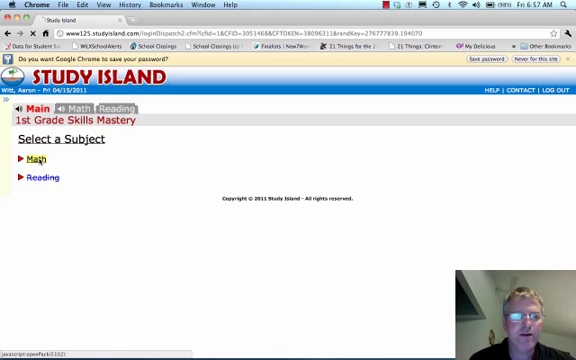
left_click(560, 59)
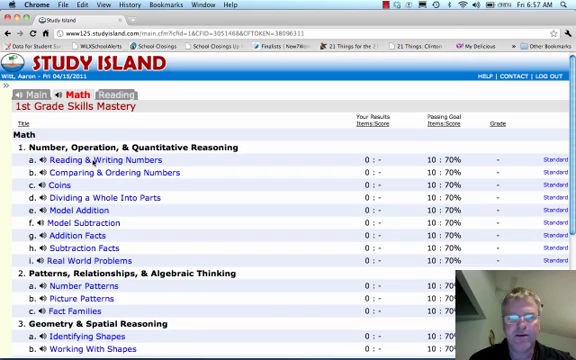
left_click(93, 160)
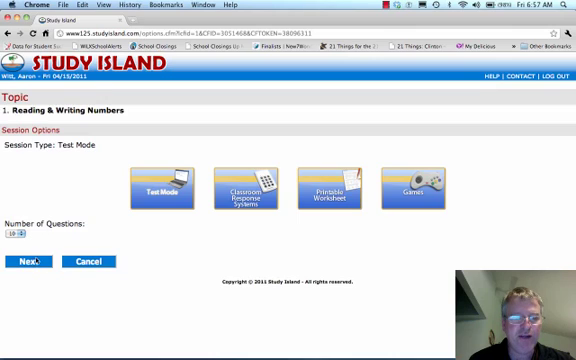
- Start the session in Test Mode with 10 questions
left_click(36, 262)
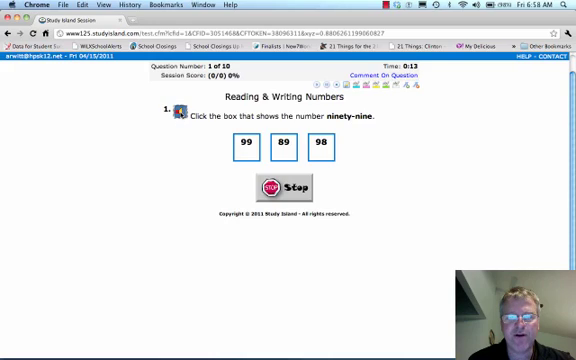
- Answer question 1 with the 99 box and advance to question 2
left_click(247, 147)
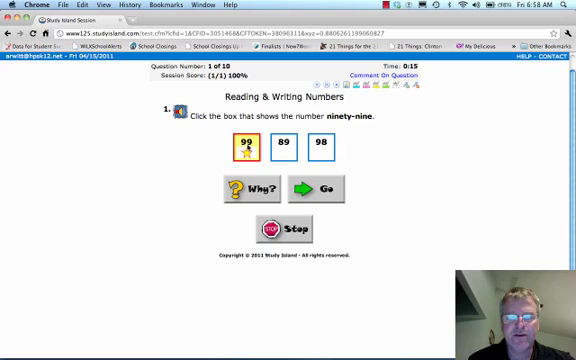
left_click(316, 188)
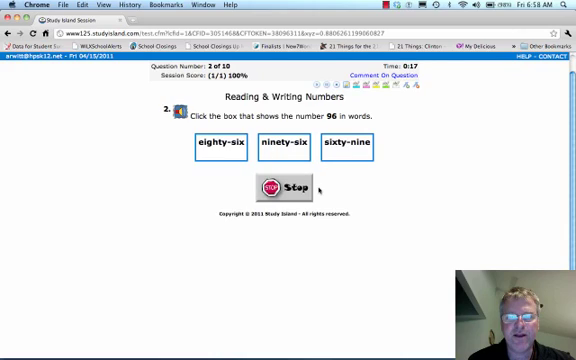